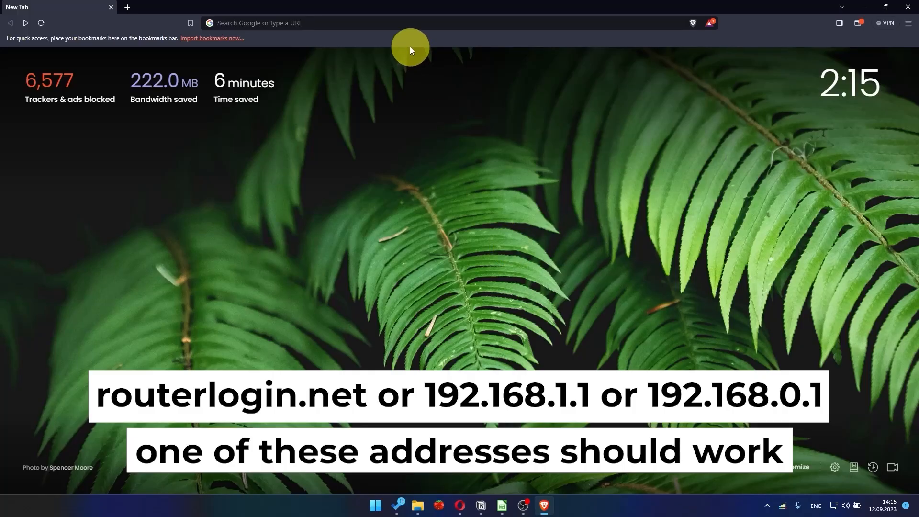
Open the router's setup page at 192.168.1.1 and agree to the NETGEAR service terms and conditions
left_click(407, 28)
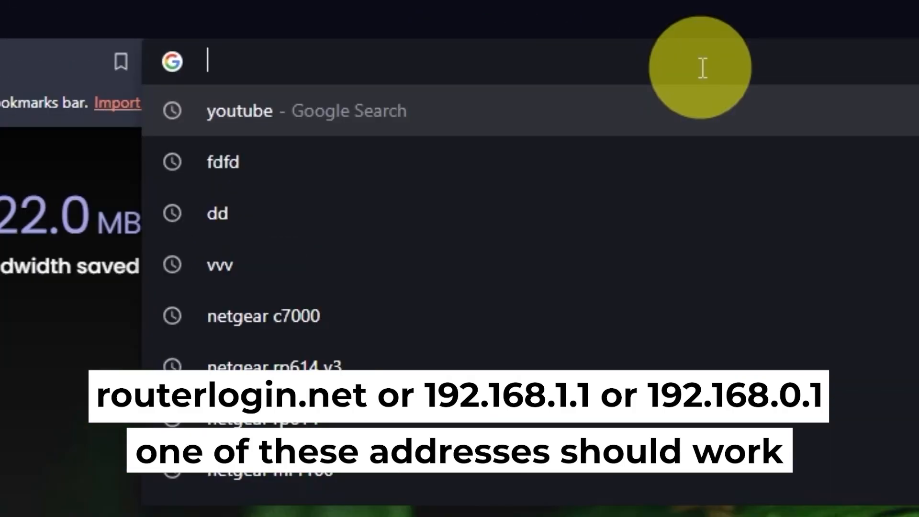
type("192.1")
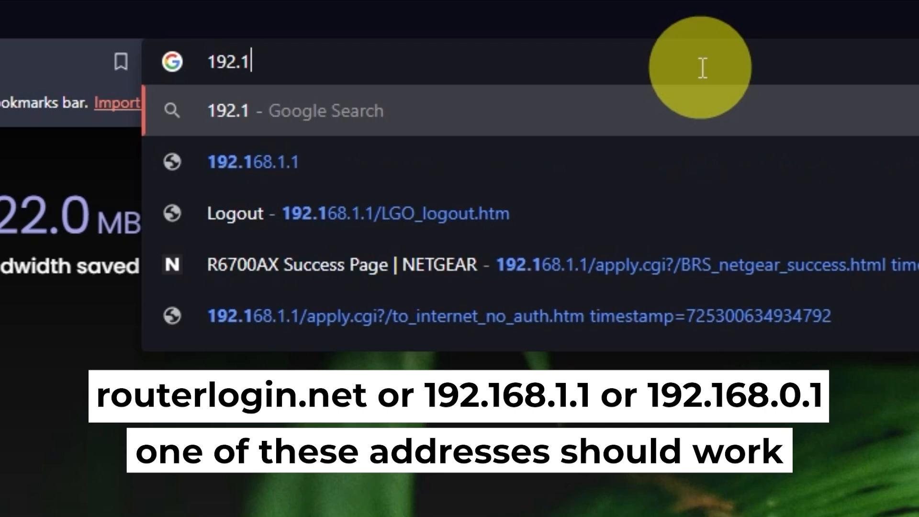
type("68.1.1")
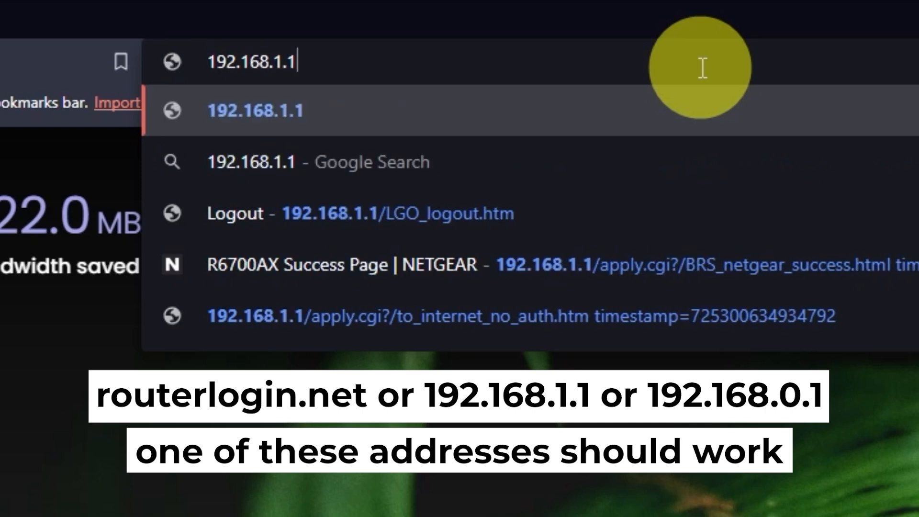
key("Return")
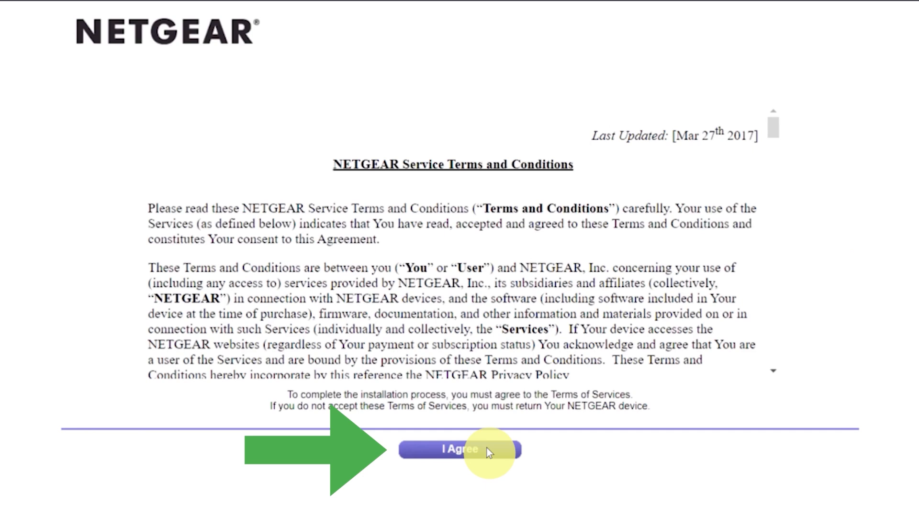
left_click(487, 448)
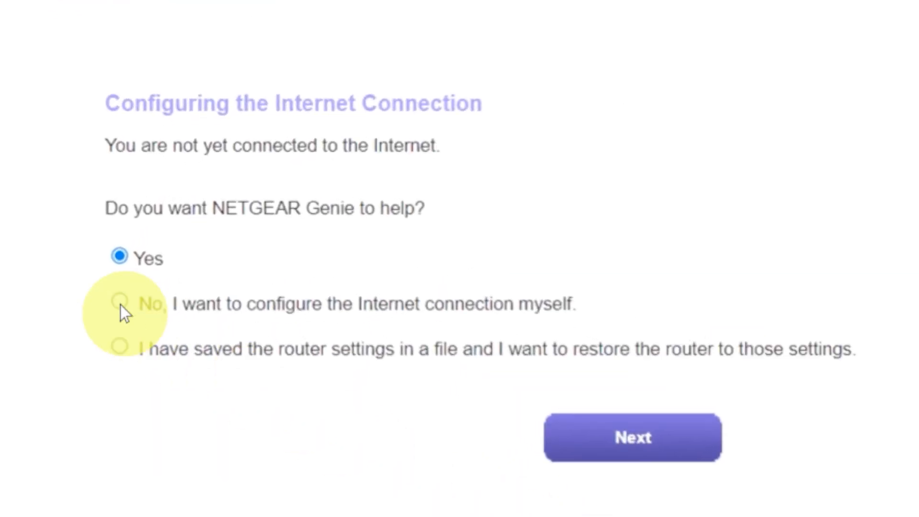
Choose to configure the Internet connection yourself without NETGEAR Genie's help and confirm the choice
left_click(121, 306)
left_click(584, 437)
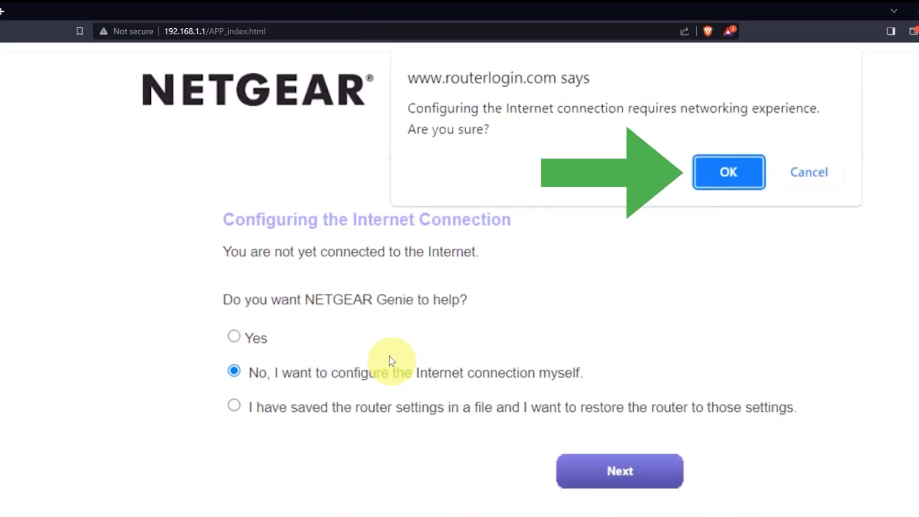
left_click(716, 171)
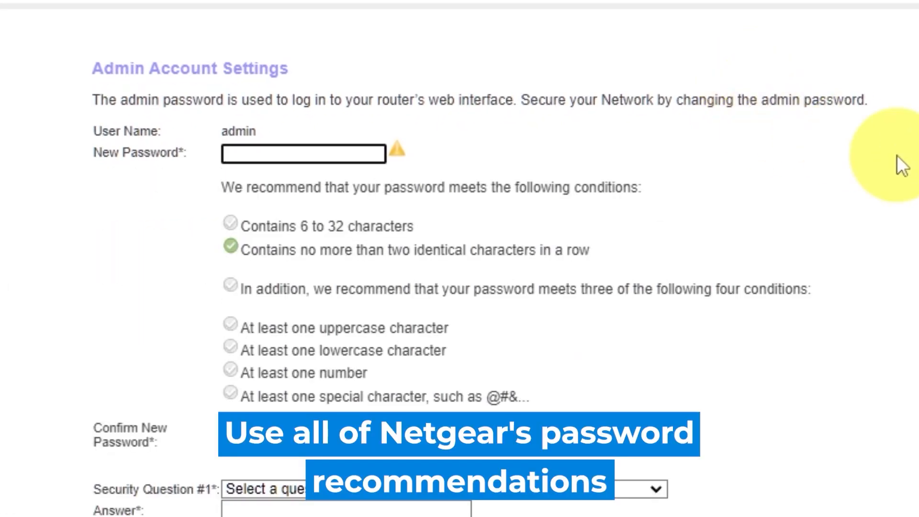
Enter a new admin password for the router and repeat it in the confirmation field
left_click(895, 154)
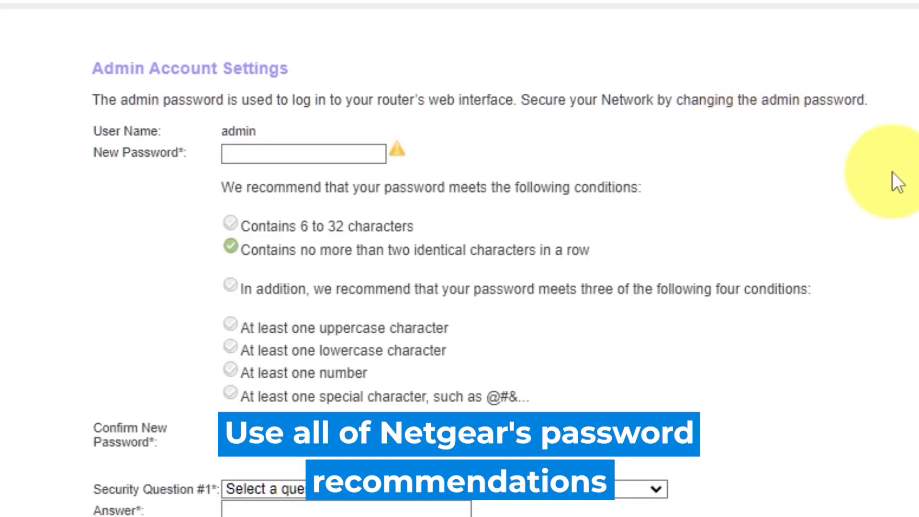
left_click(286, 149)
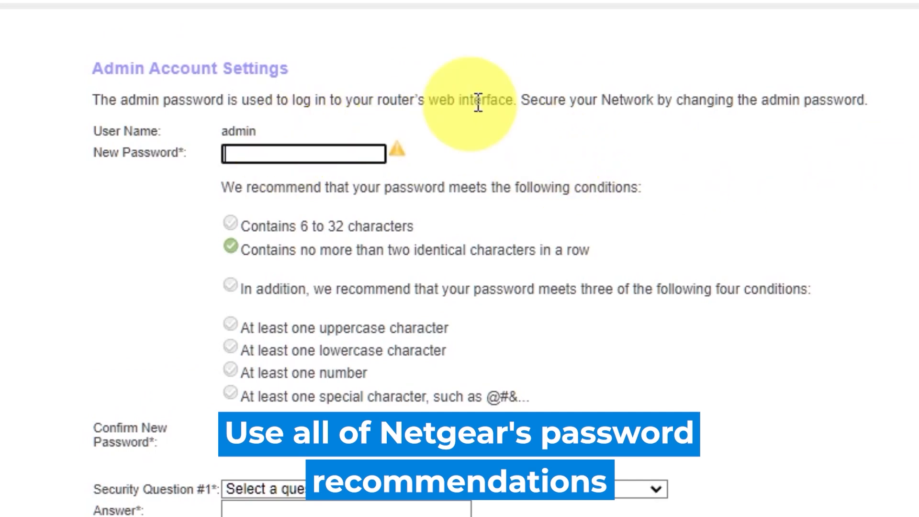
type("********")
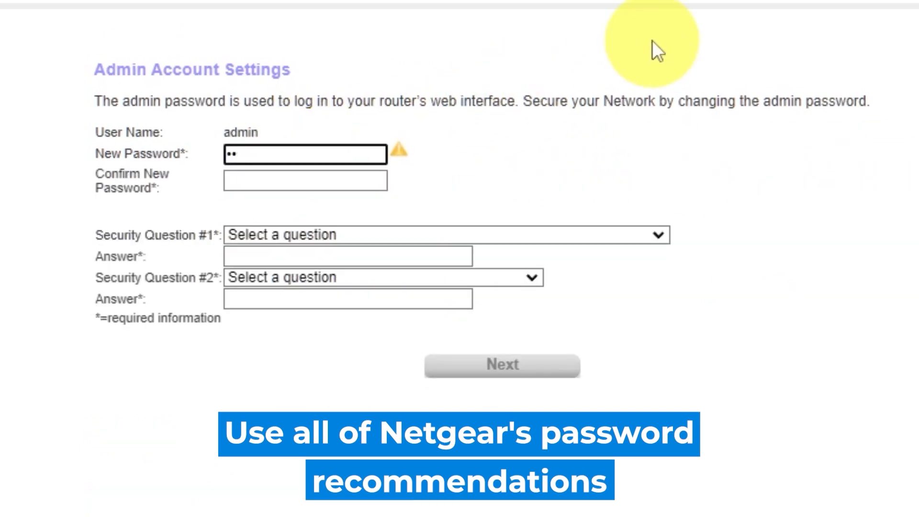
type("***")
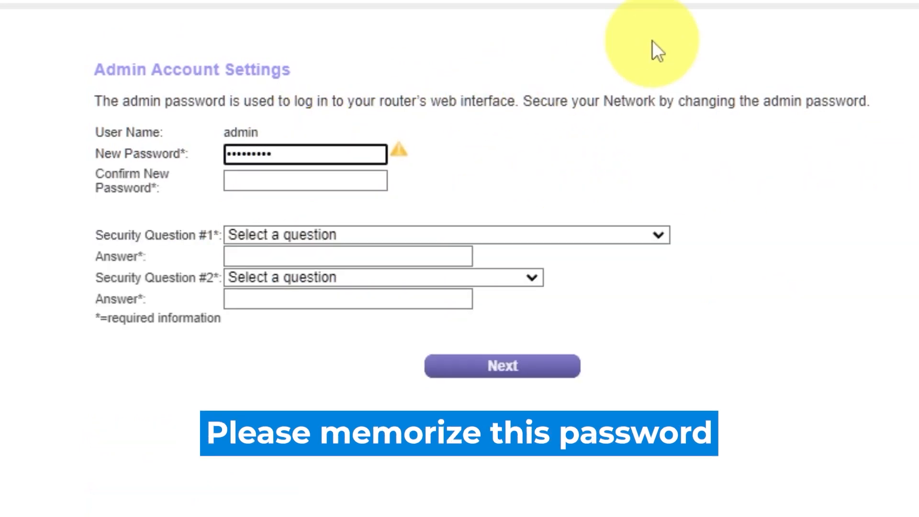
left_click(338, 180)
type("********")
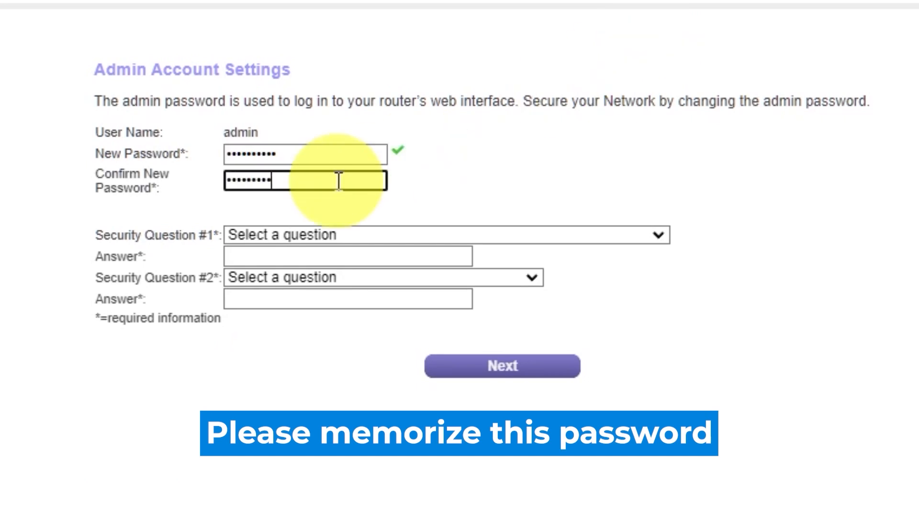
Set security question #1 to the name of the first school attended and enter the security answer
left_click(657, 234)
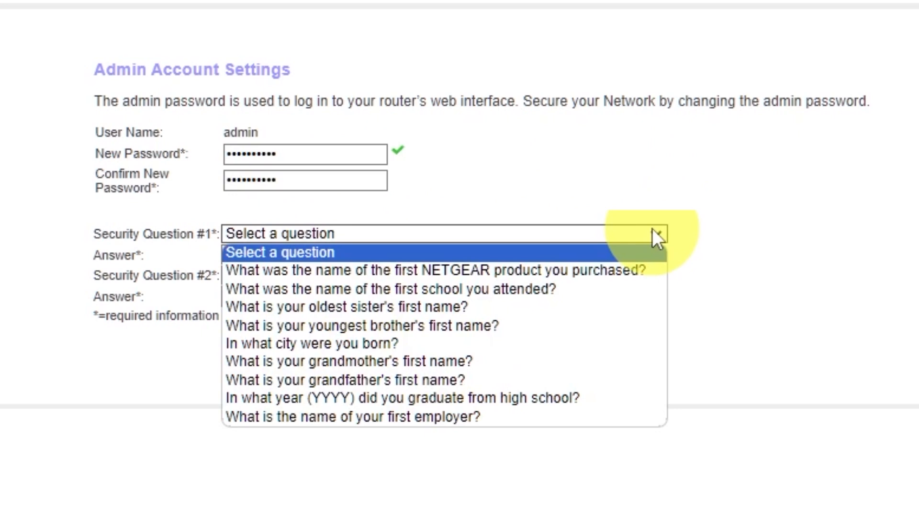
left_click(506, 289)
left_click(447, 255)
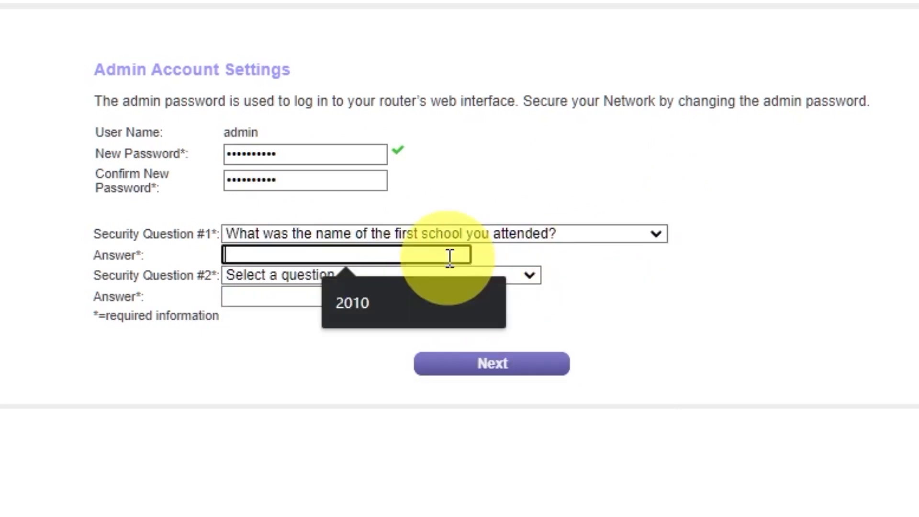
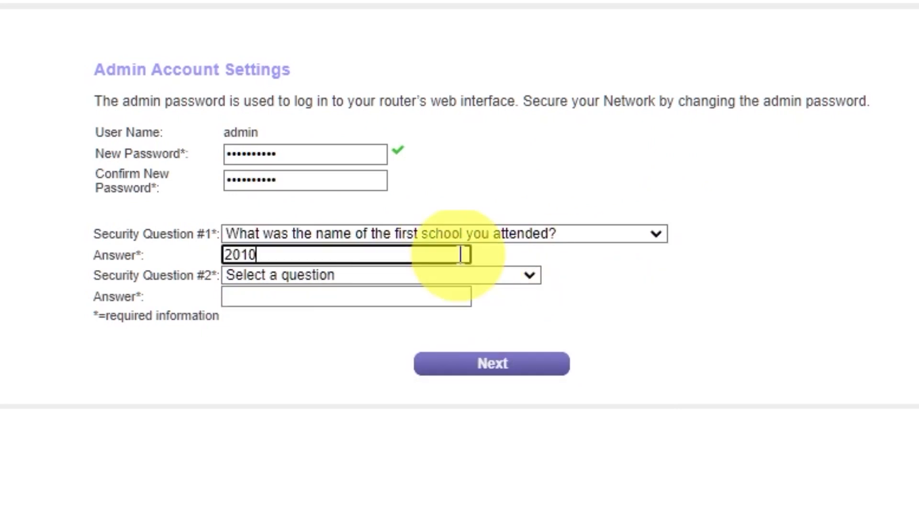
Set security question #2 to the city where the father was born, enter the security answer and submit the admin account settings
left_click(528, 274)
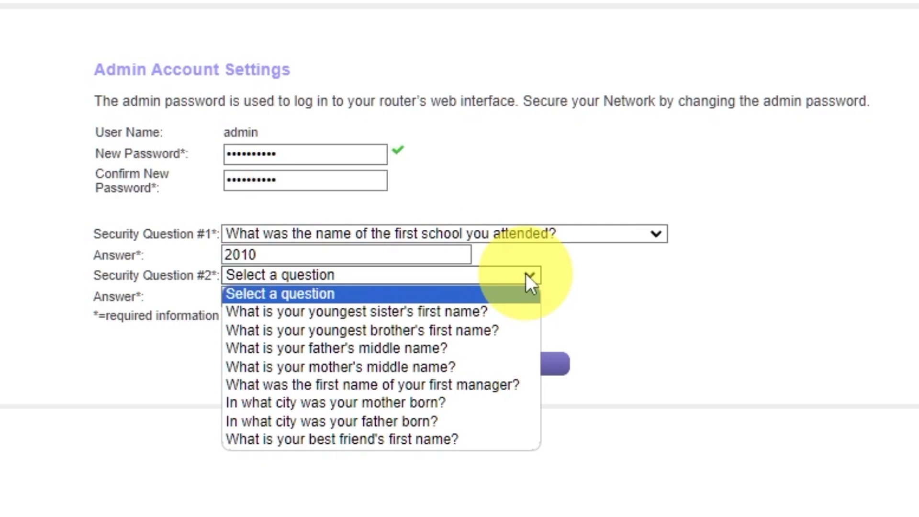
left_click(472, 421)
left_click(427, 294)
left_click(484, 376)
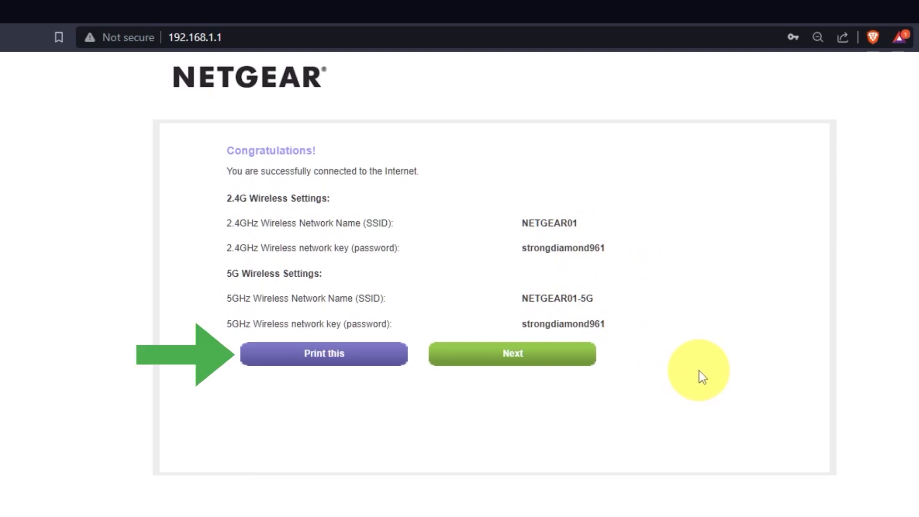
Continue from the wireless settings summary and accept the firmware upgrade to V1.0.0.54
left_click(561, 362)
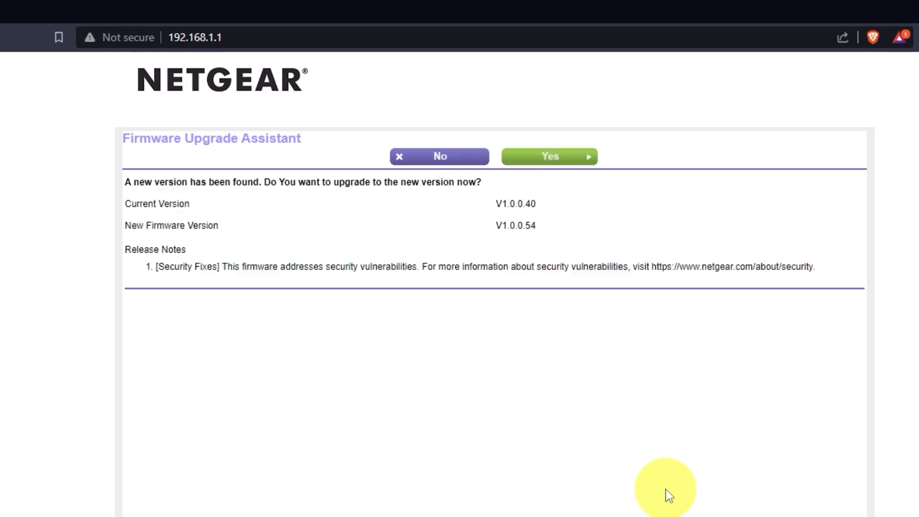
left_click(577, 165)
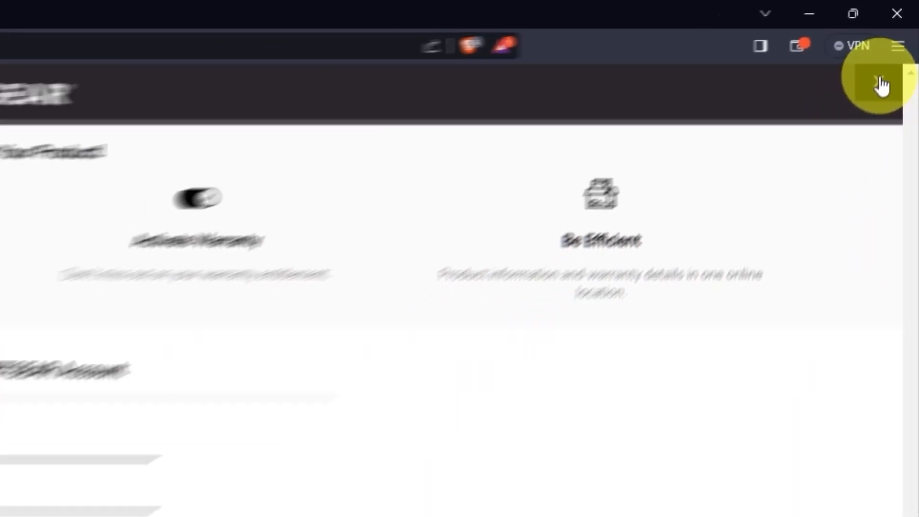
Dismiss the product registration page and reopen the router's web interface at 192.168.1.1
left_click(899, 46)
left_click(443, 23)
type("192")
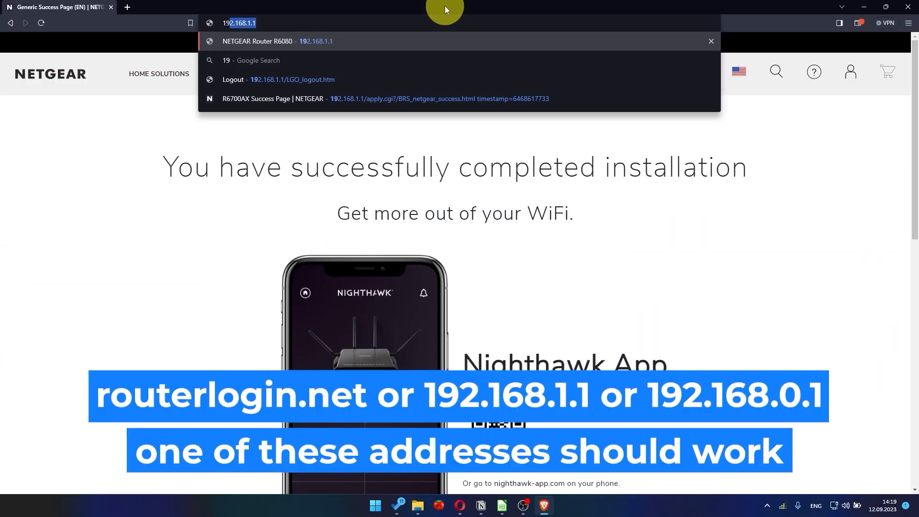
type(".168.1.1")
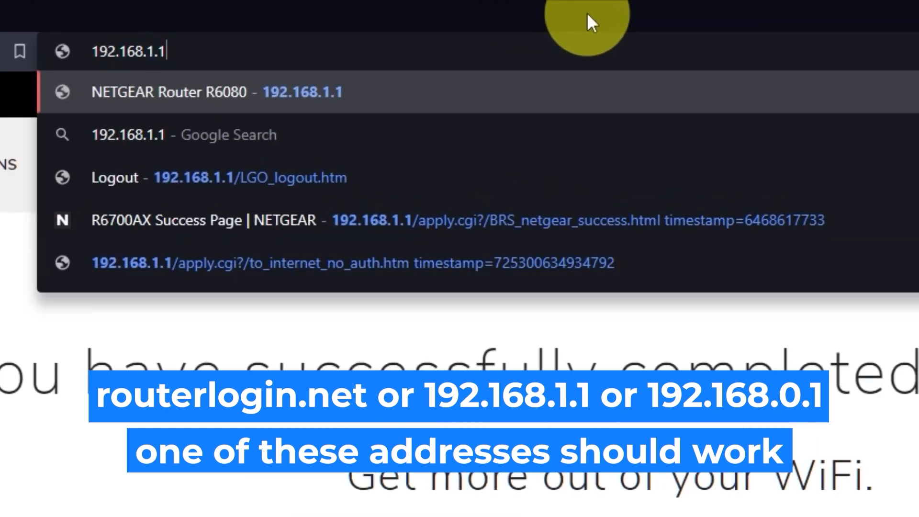
key("Return")
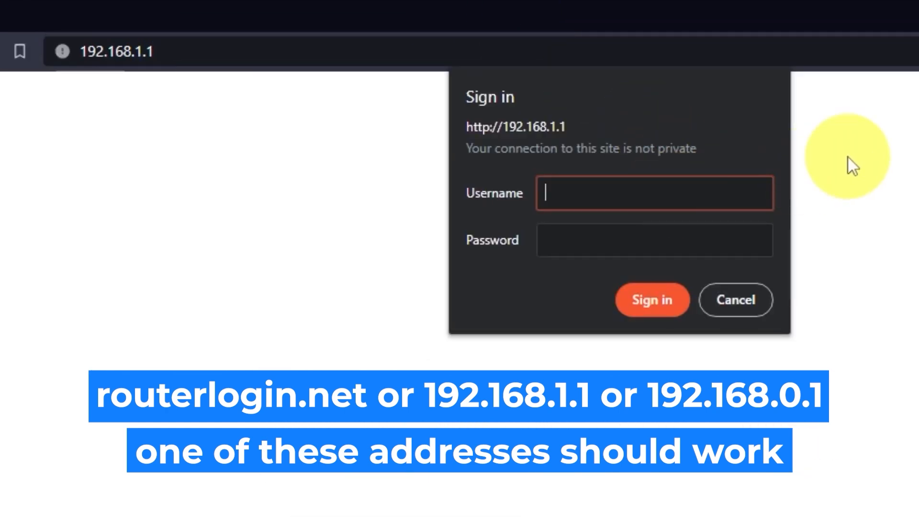
Sign in to the router with the username admin and the admin account password
type("admin")
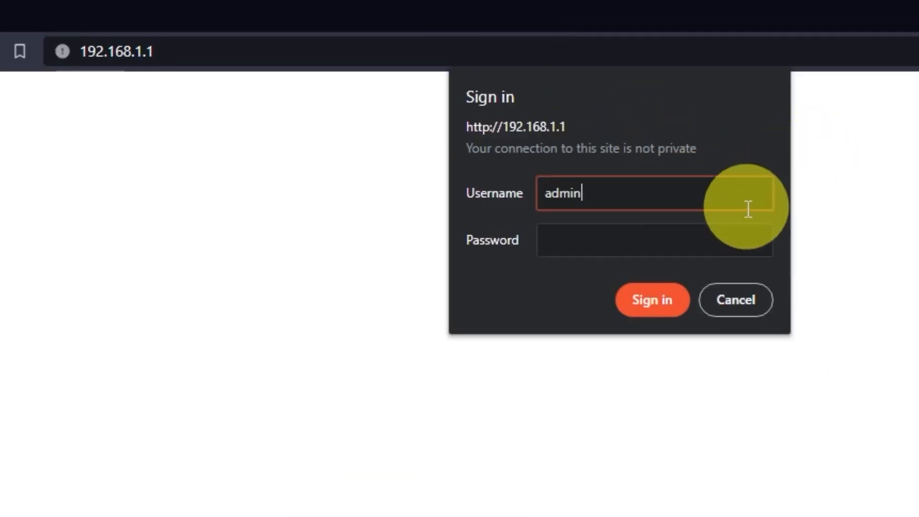
left_click(737, 241)
type("*********")
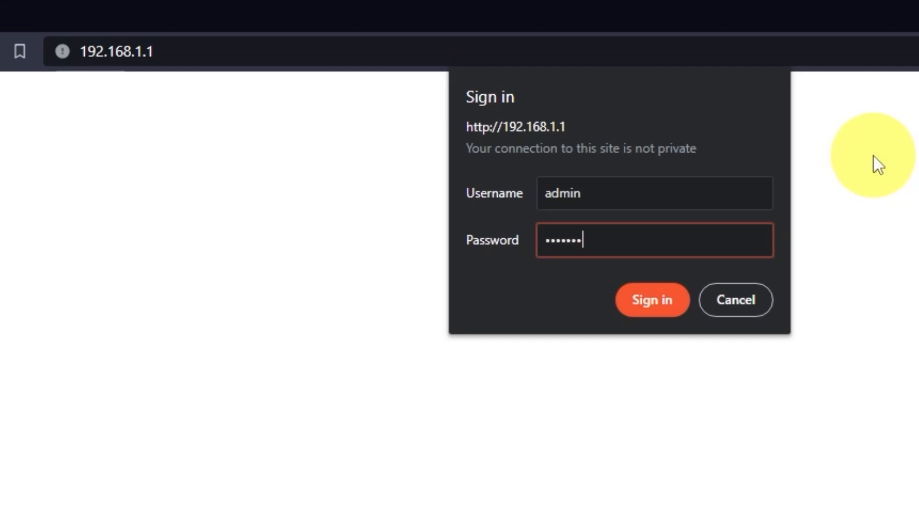
left_click(656, 292)
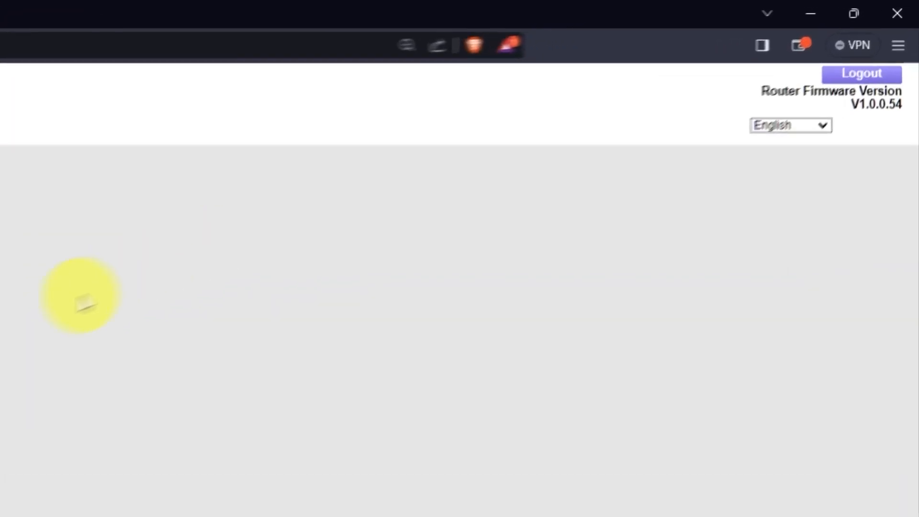
Look through the languages available for the router interface without changing the selection
left_click(821, 125)
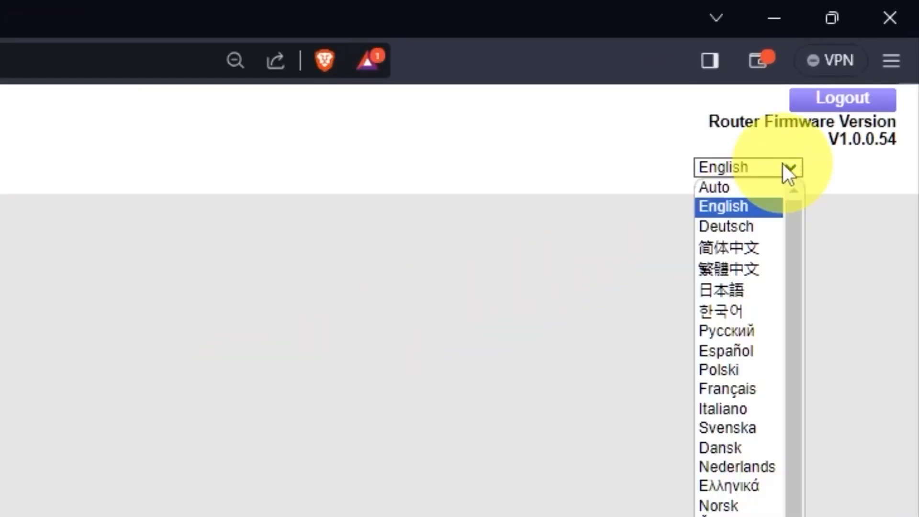
scroll(734, 328, "down", 1)
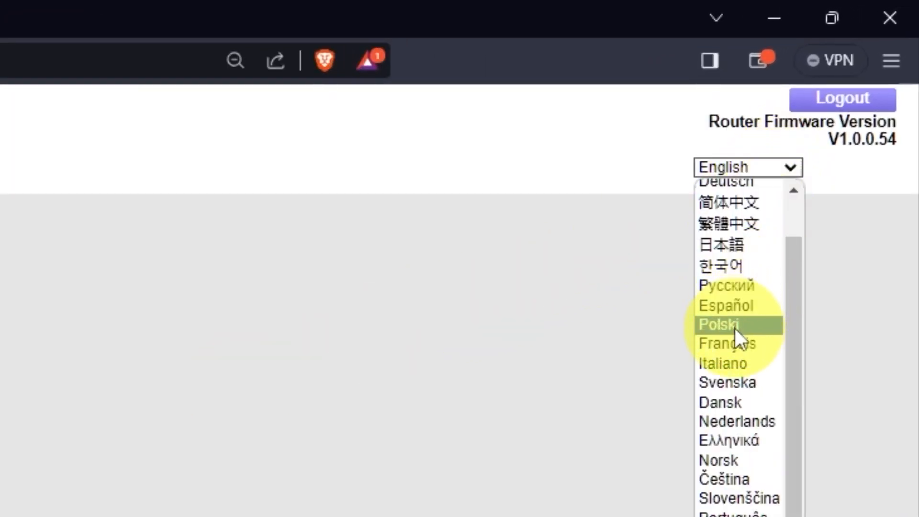
scroll(734, 328, "up", 1)
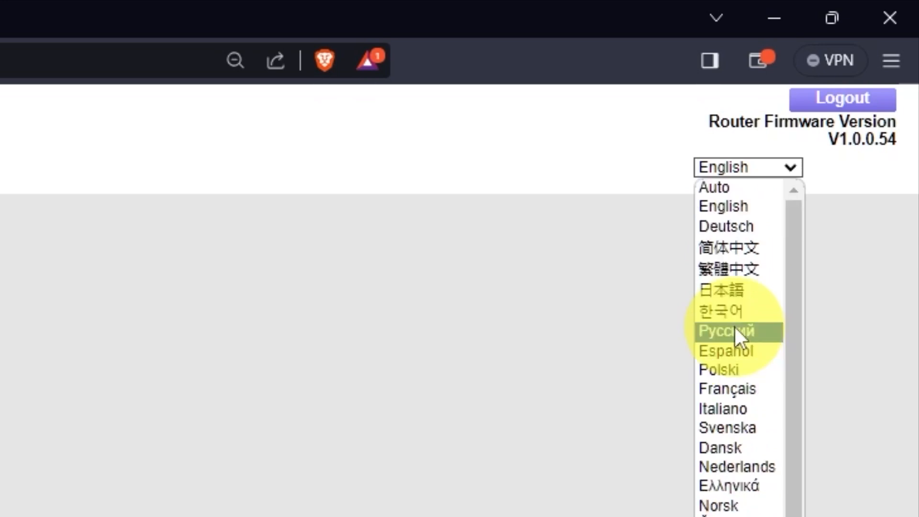
left_click(795, 163)
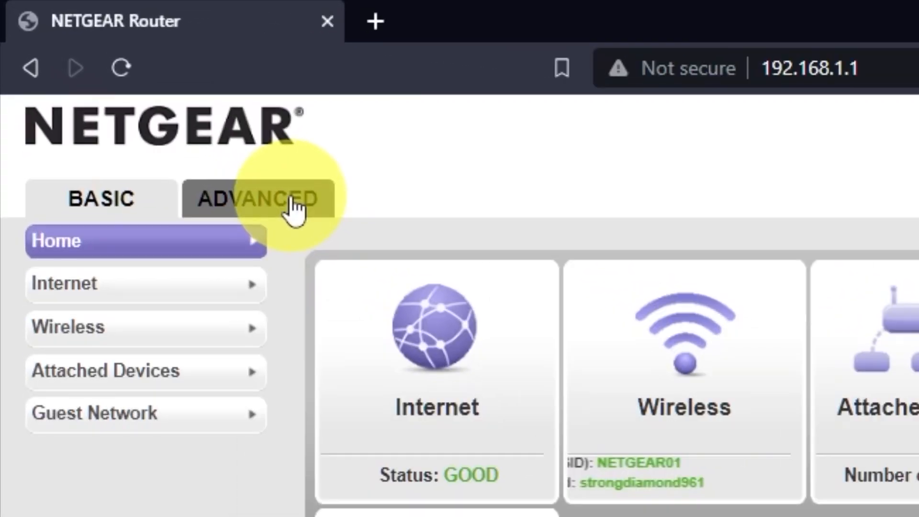
Run the advanced Setup Wizard with manual router configuration and apply the Internet setup with no login, dynamic IP and automatic DNS
left_click(292, 205)
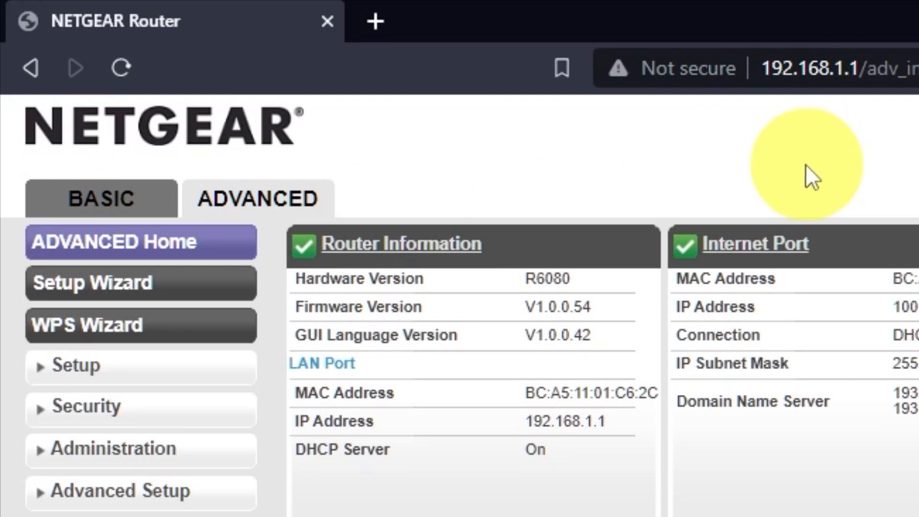
left_click(199, 285)
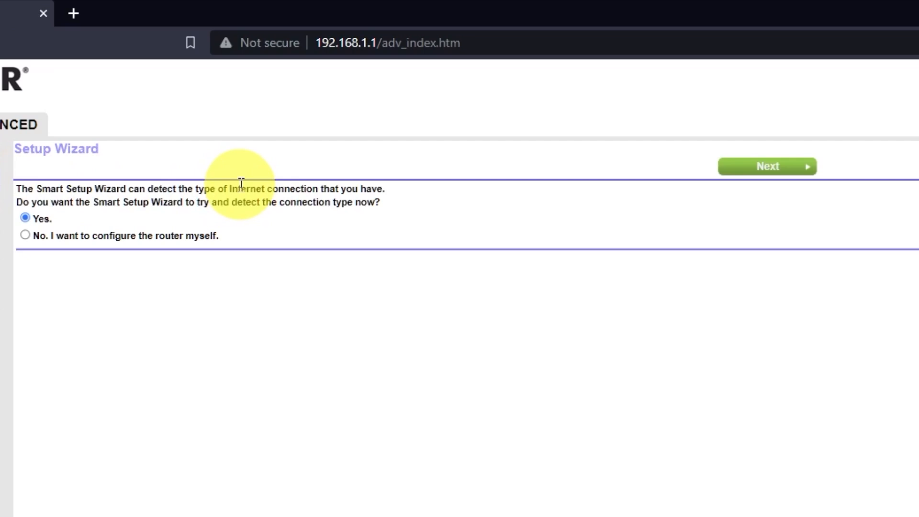
left_click(25, 234)
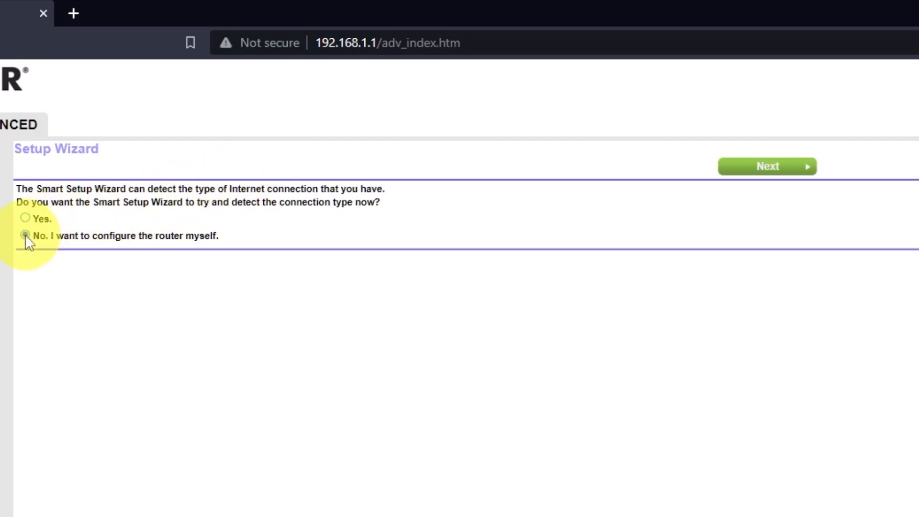
left_click(782, 167)
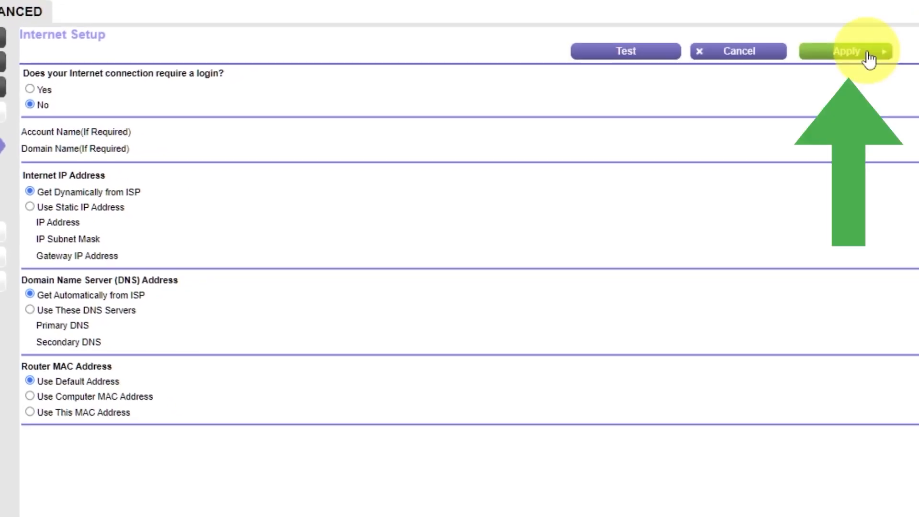
left_click(867, 53)
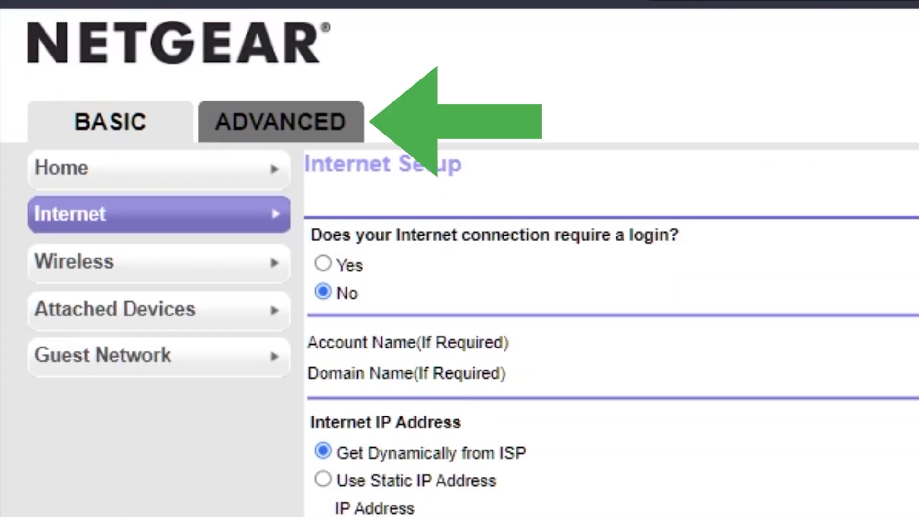
Reboot the router from the advanced home page and confirm the restart
left_click(286, 128)
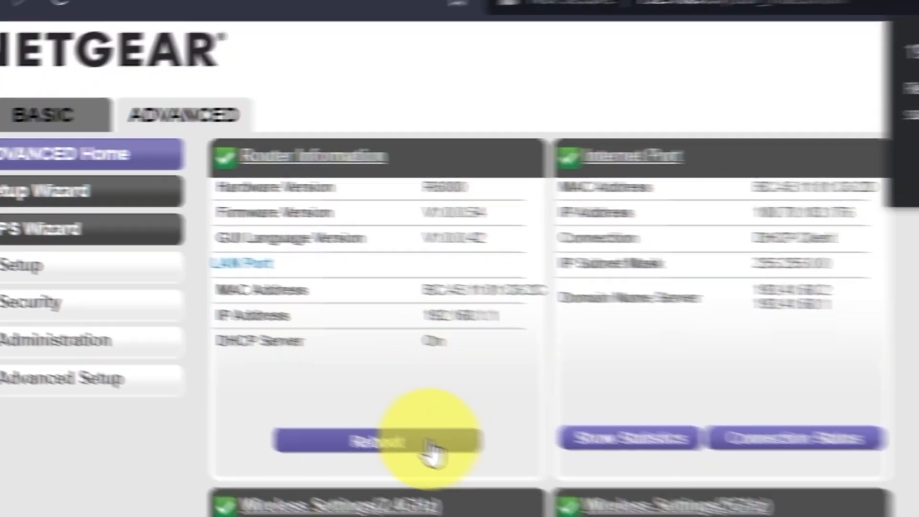
left_click(511, 463)
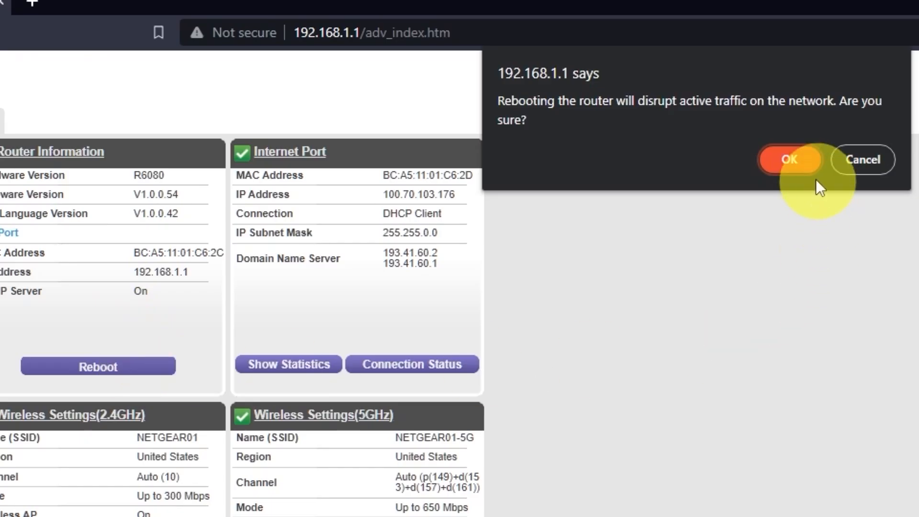
left_click(802, 159)
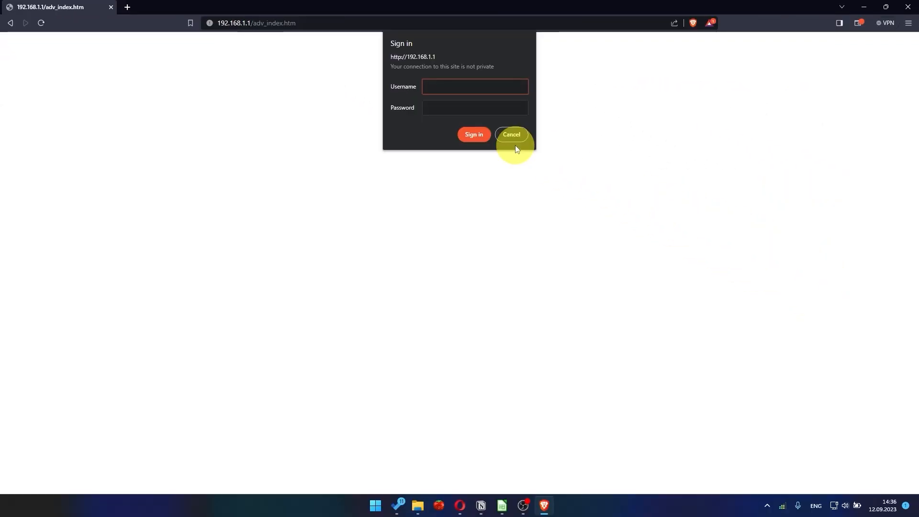
Search the web for youtube in a new browser tab to check the Internet connection
left_click(128, 6)
type("you")
key("Return")
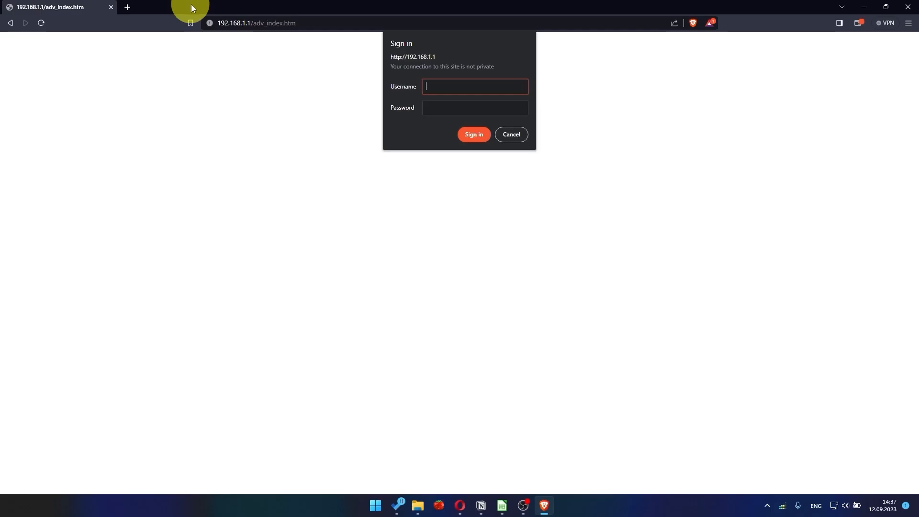
Sign in to the router at 192.168.1.1 with the username admin and the admin account password
type("admin")
key("Tab")
type("••••••••••")
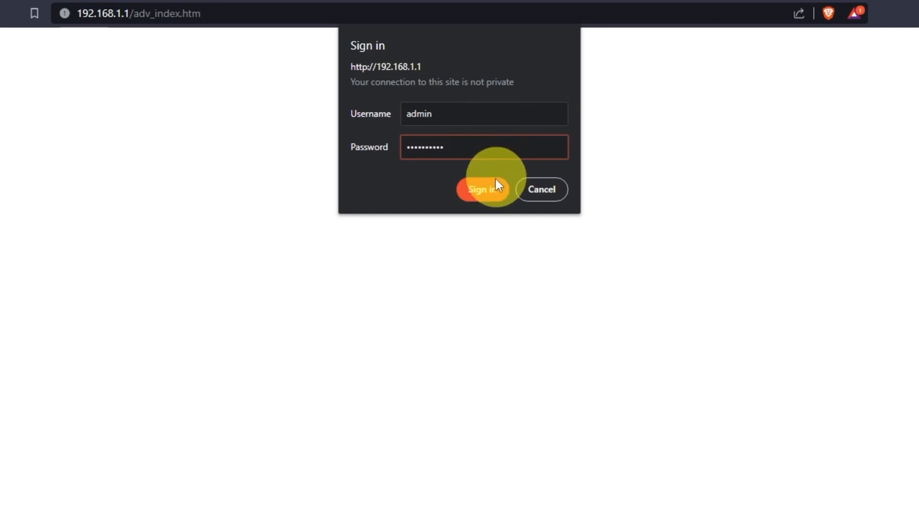
left_click(493, 189)
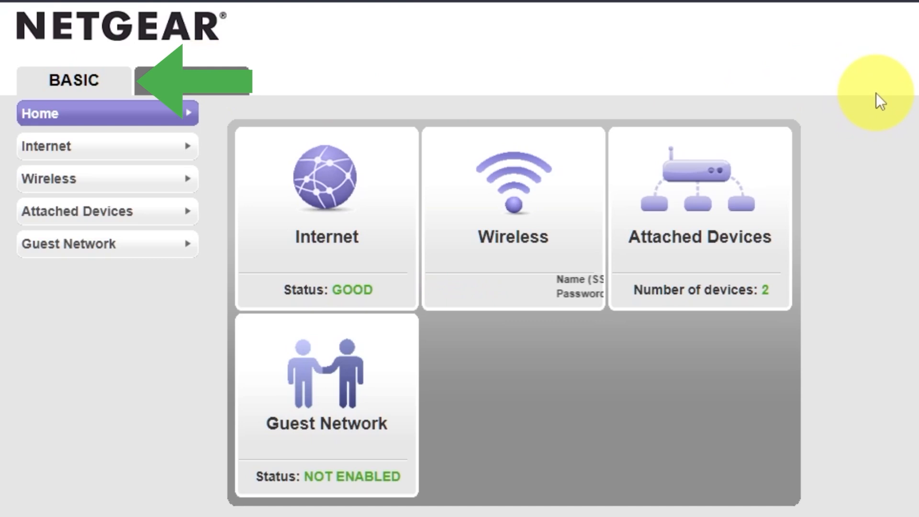
Set the Internet port's MAC address to A0:59:50:60:E8:ED in the basic Internet settings and apply the change
left_click(92, 151)
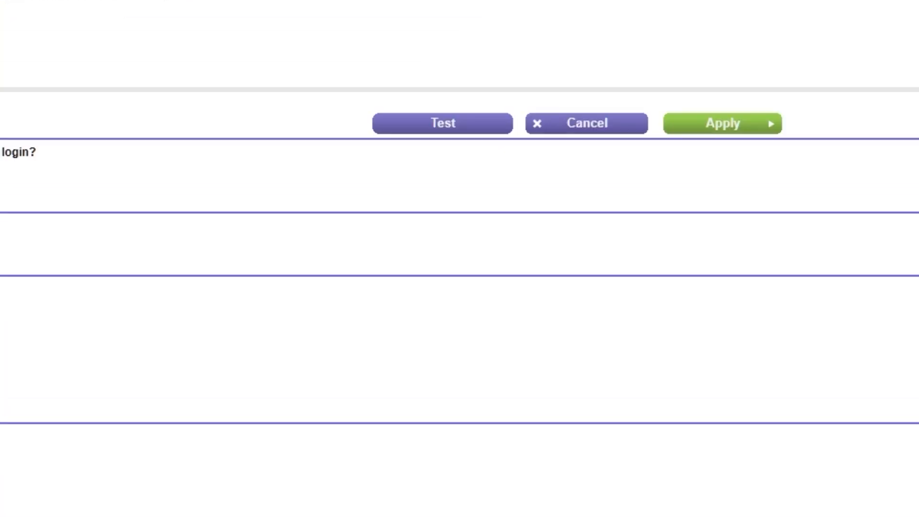
left_click(765, 130)
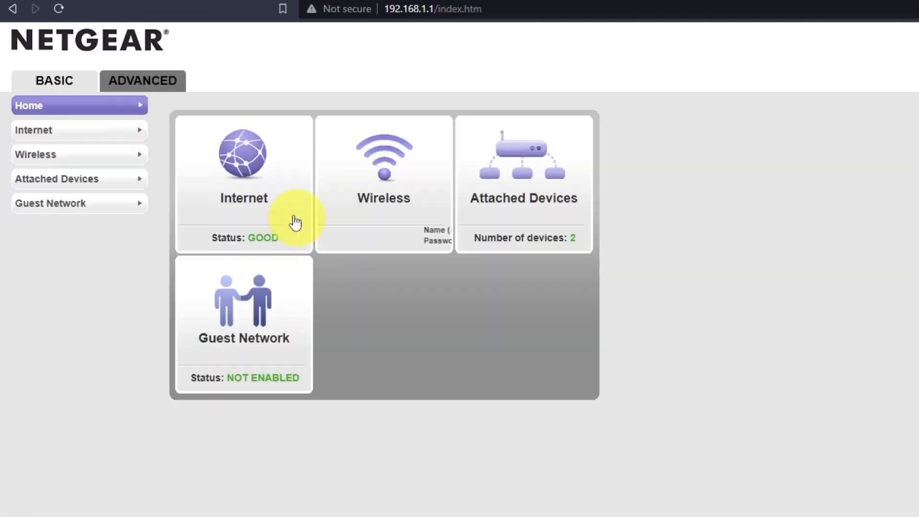
Restart the router again from its advanced home page, accepting the network traffic interruption
left_click(164, 91)
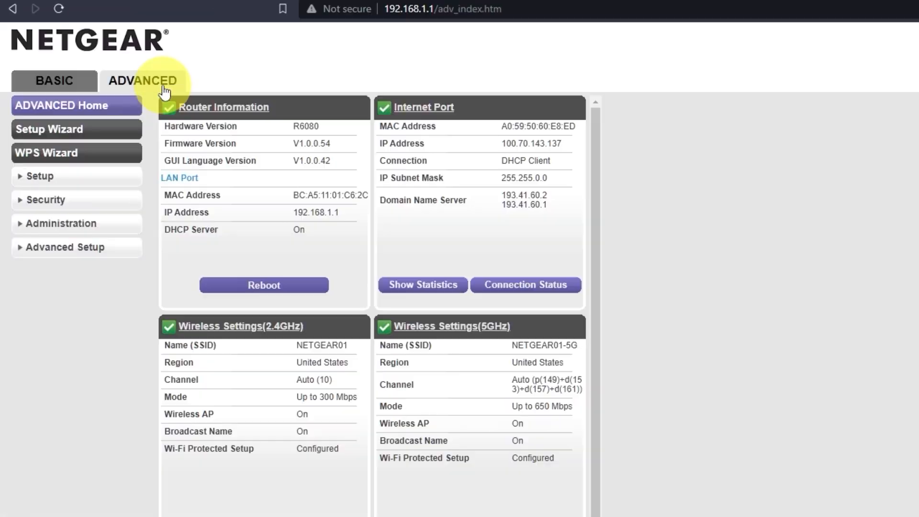
left_click(264, 284)
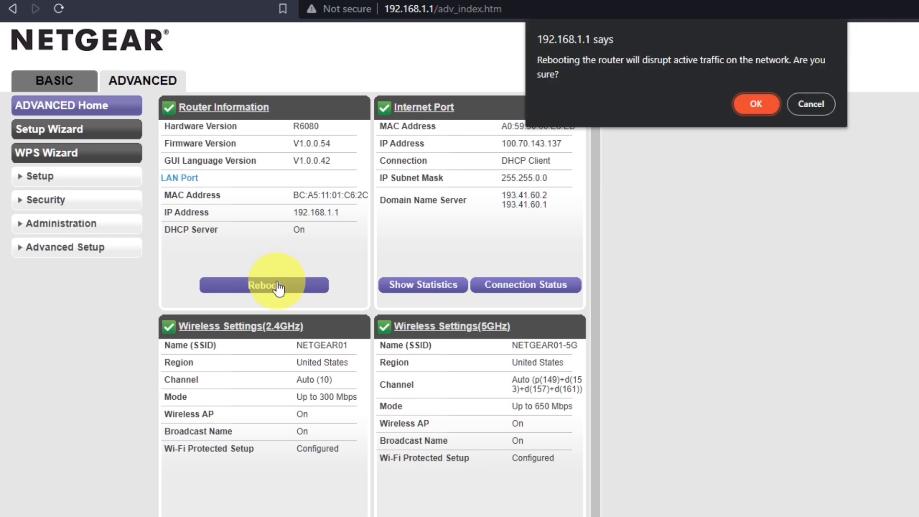
left_click(764, 108)
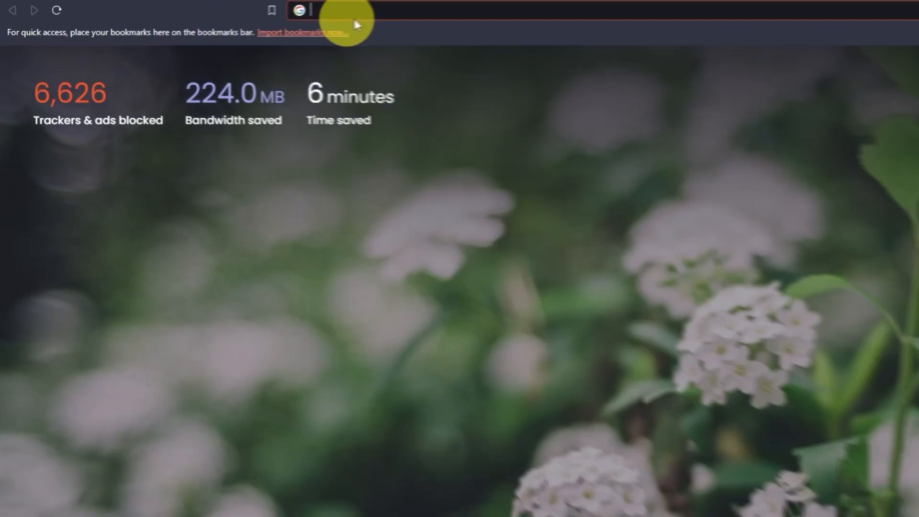
Test the Internet connection after the restart by searching Google for youtube in a separate tab
left_click(363, 14)
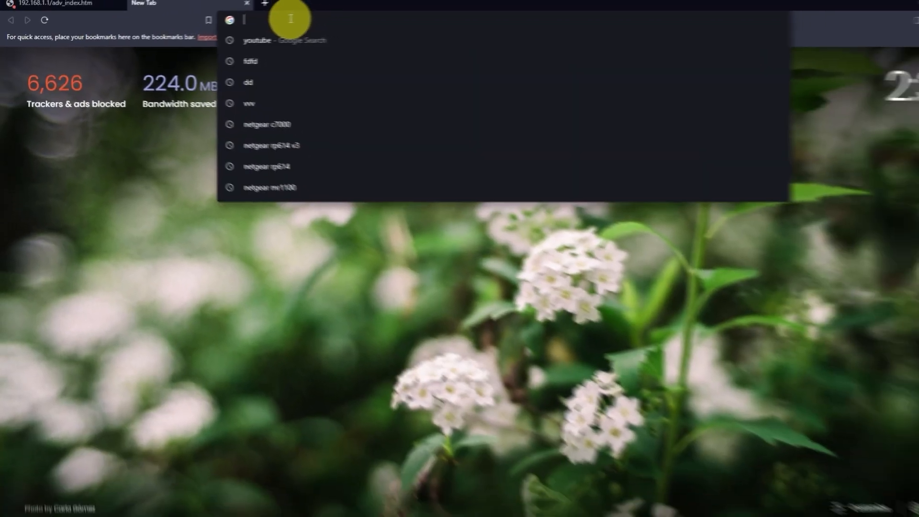
type("youtube")
key("Return")
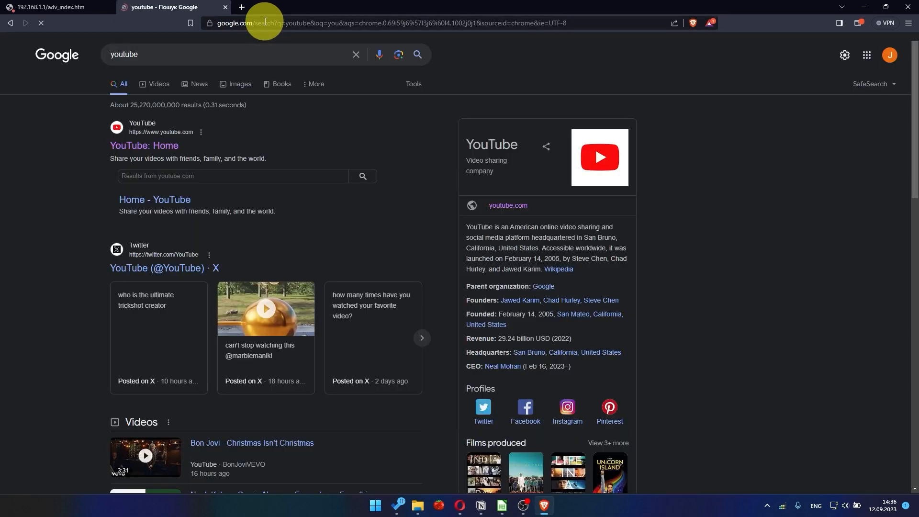